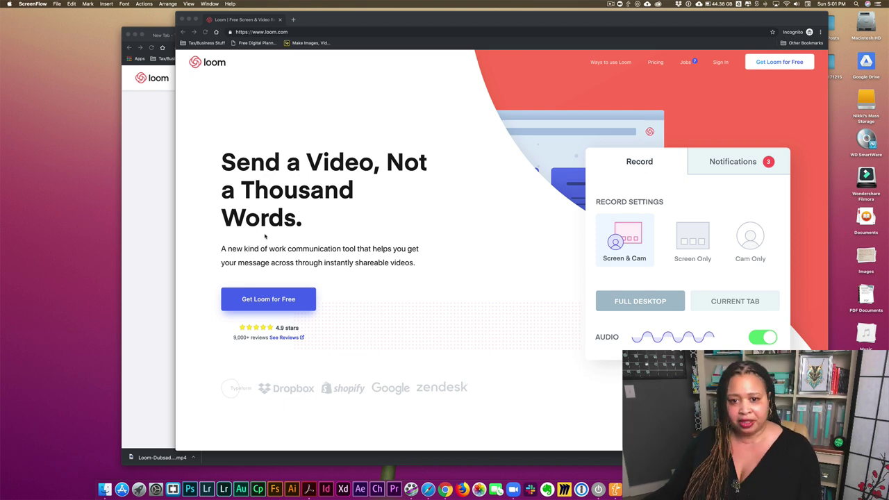
Step: Bring the Loom page for the 'Ken's Lawncare & Landscaping brand' video to the front
left_click(144, 234)
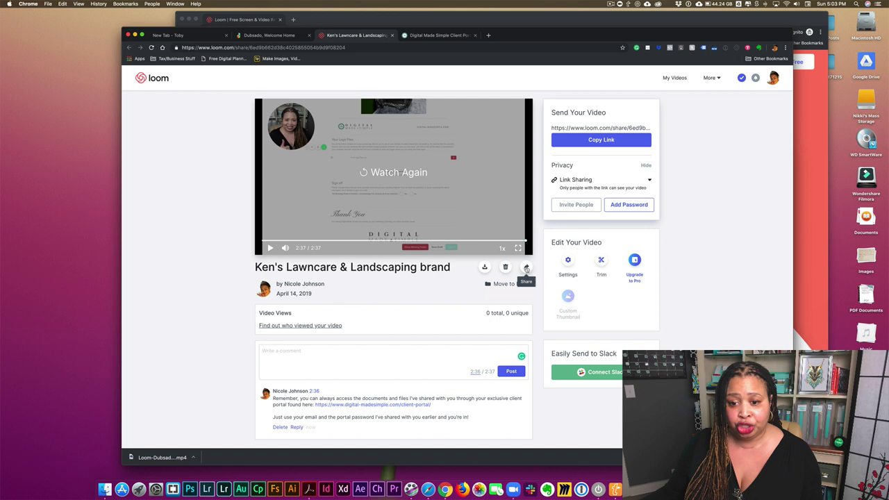
Step: Copy the Responsive embed code from the lawncare video's Embed share options
left_click(526, 267)
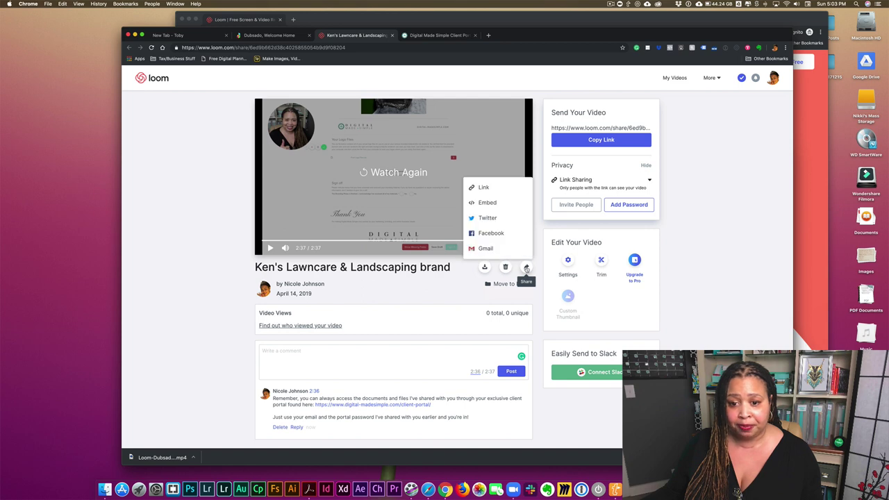
left_click(489, 203)
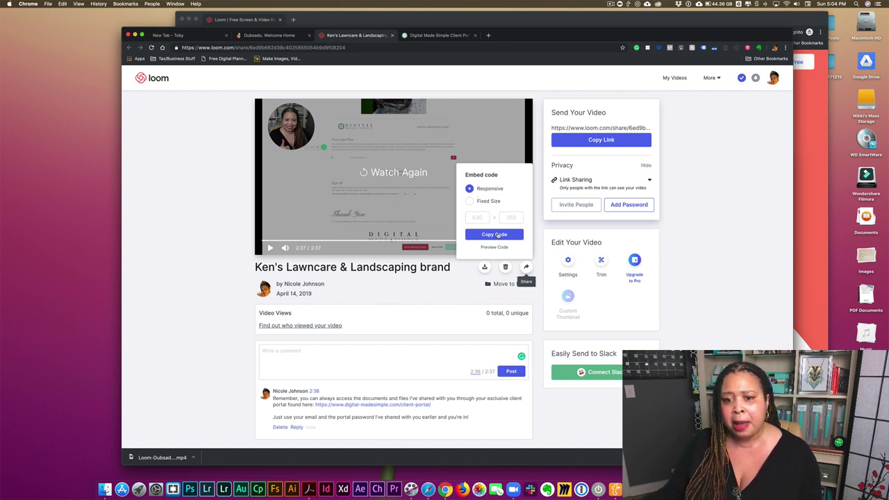
left_click(495, 237)
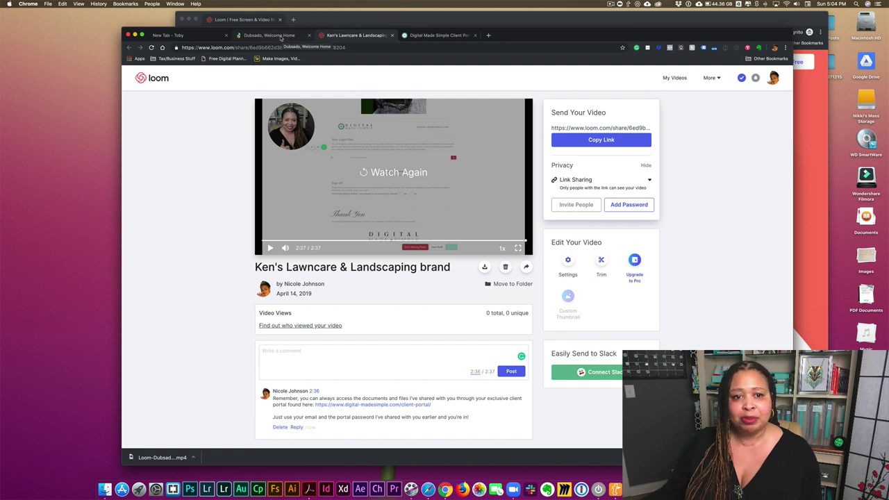
Step: Back in Dubsado, close the preview and open 'Brand Board Final' from Forms in the editor
left_click(280, 36)
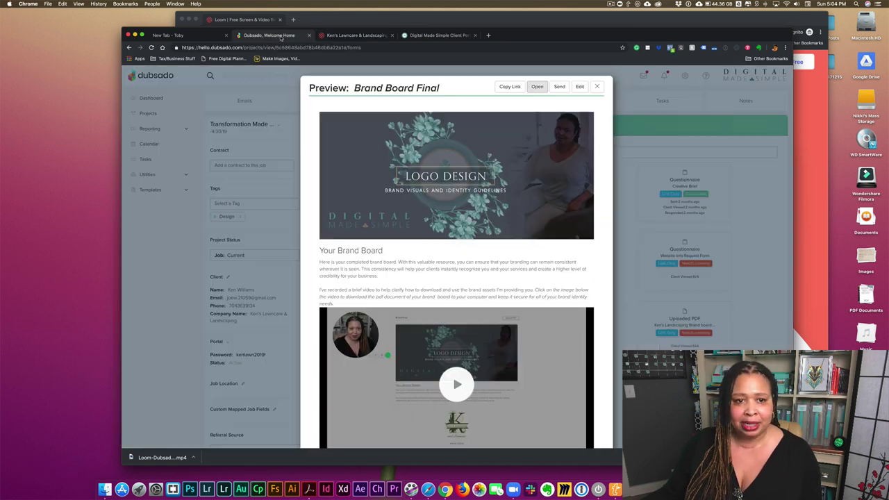
left_click(597, 88)
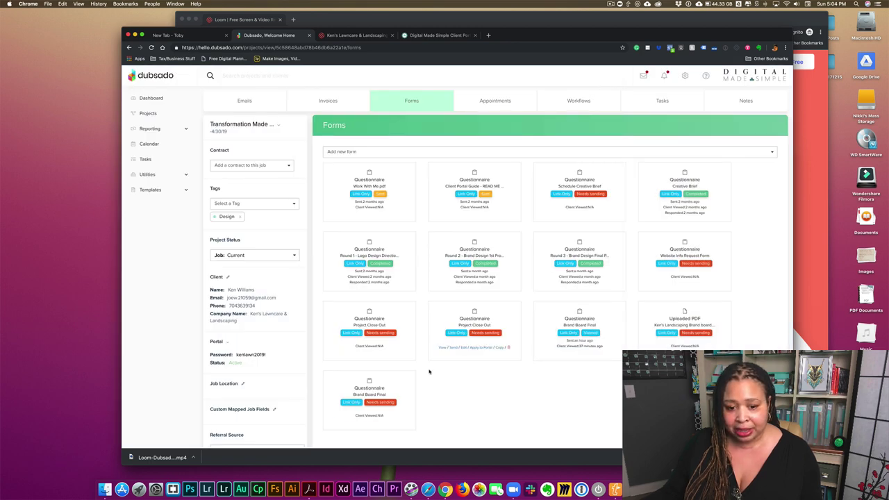
mouse_move(394, 386)
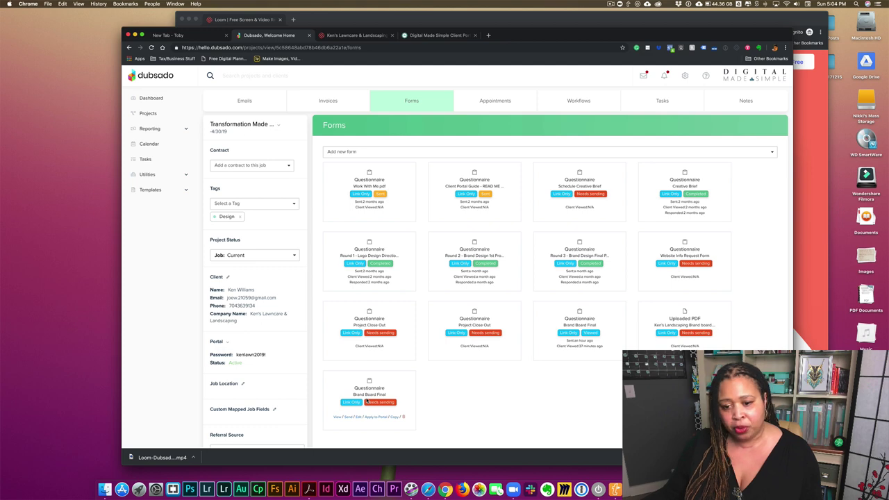
mouse_move(574, 357)
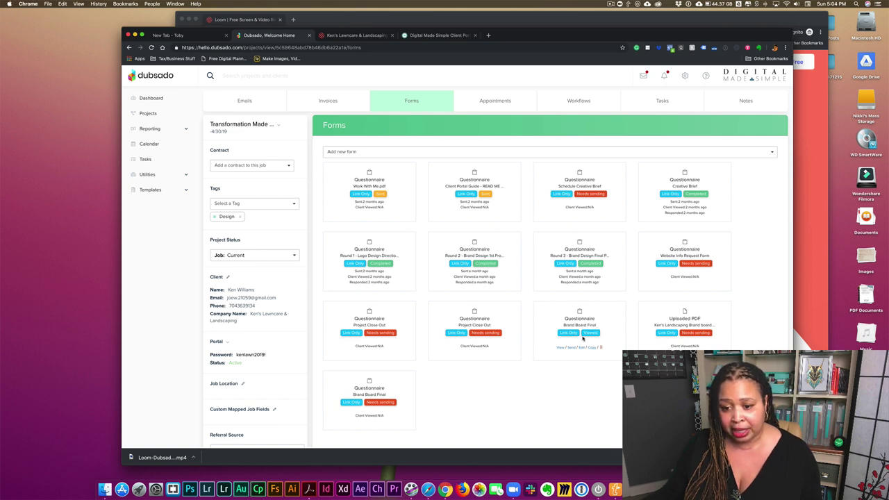
left_click(583, 347)
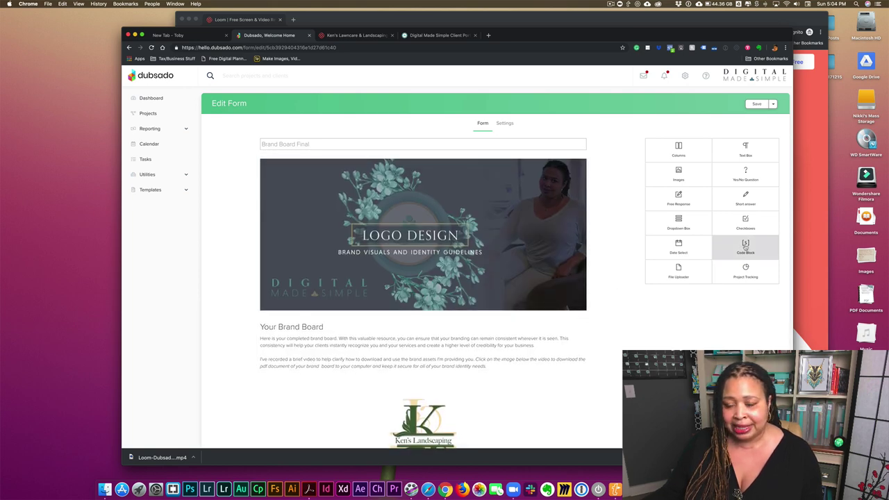
Step: Add a code block under the 'Your Brand Board' text and delete the extra Hello World block
left_click_drag(745, 247, 448, 373)
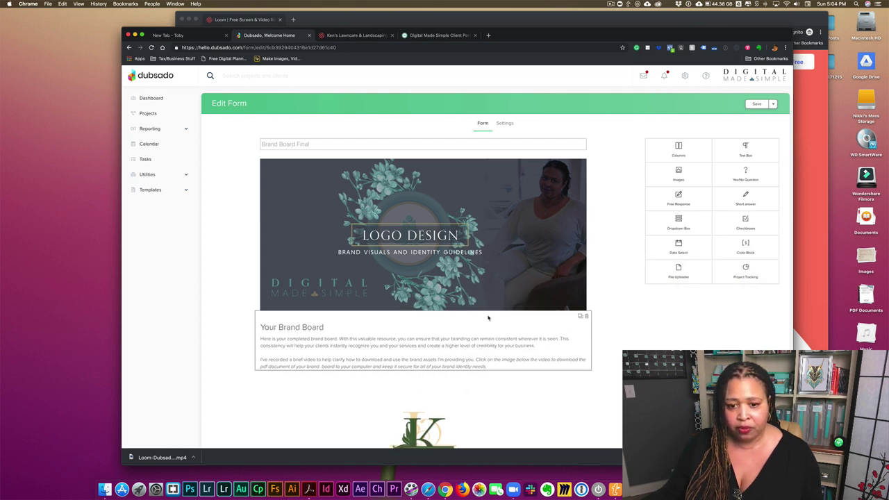
scroll(488, 317, "down", 5)
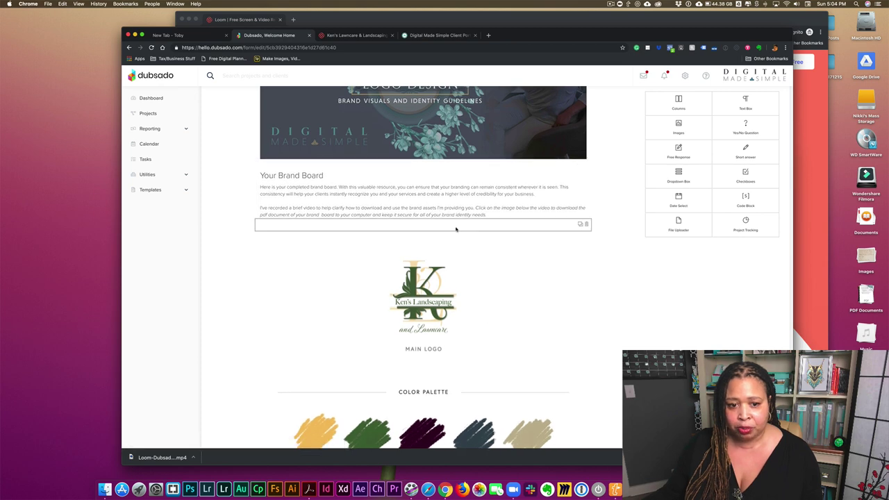
left_click(455, 227)
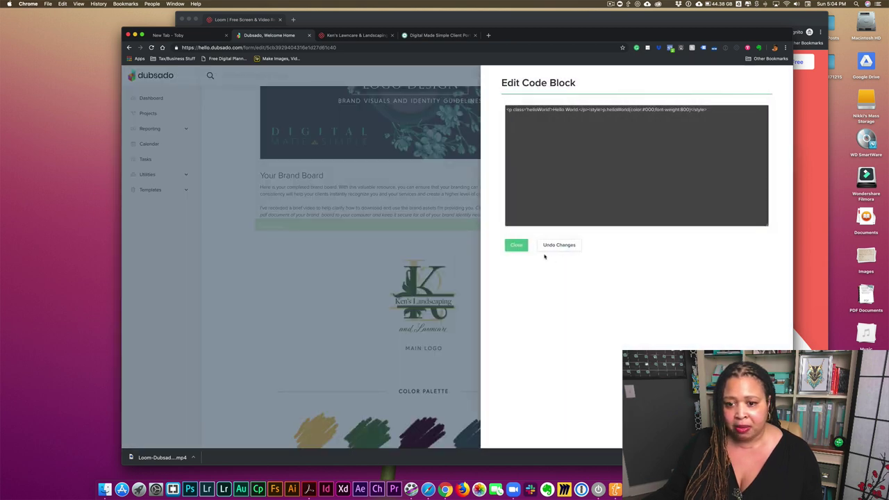
left_click(517, 247)
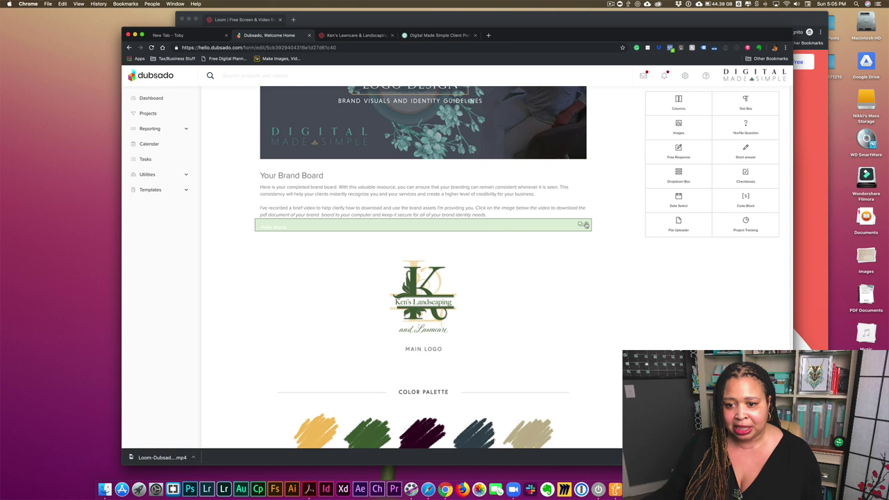
left_click(585, 224)
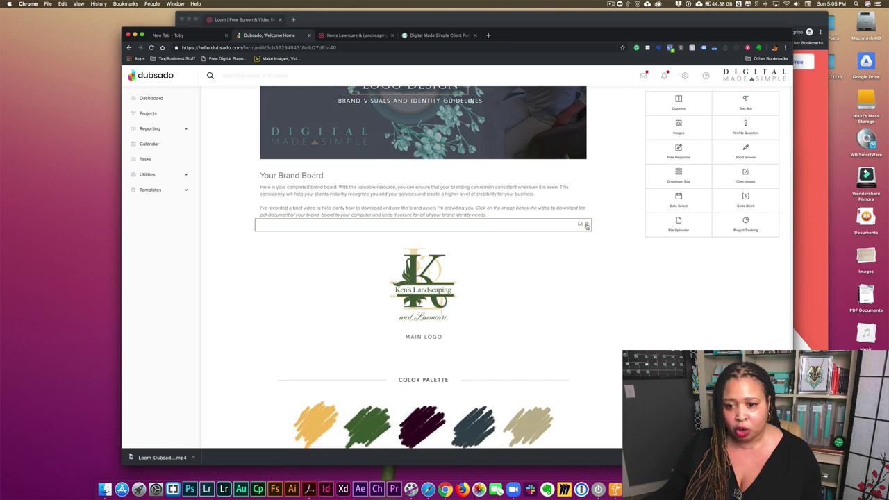
Step: Replace the code block's placeholder code with the copied Loom embed code
left_click(497, 224)
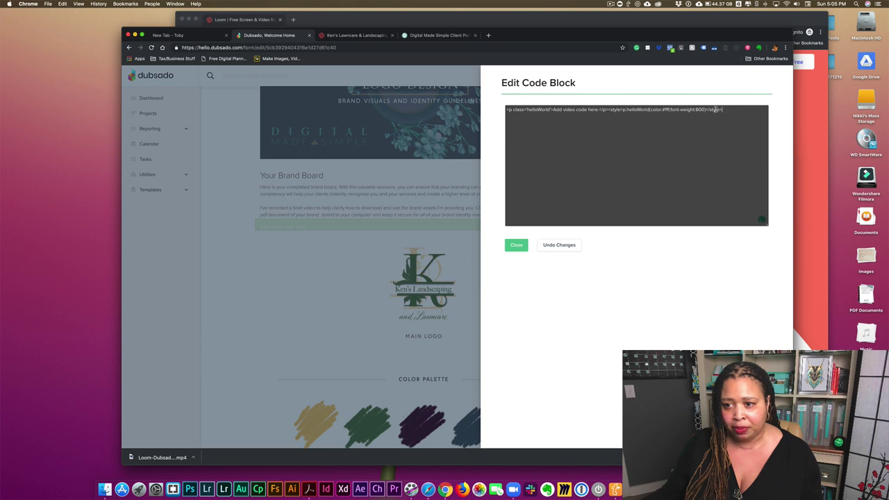
left_click_drag(740, 109, 504, 109)
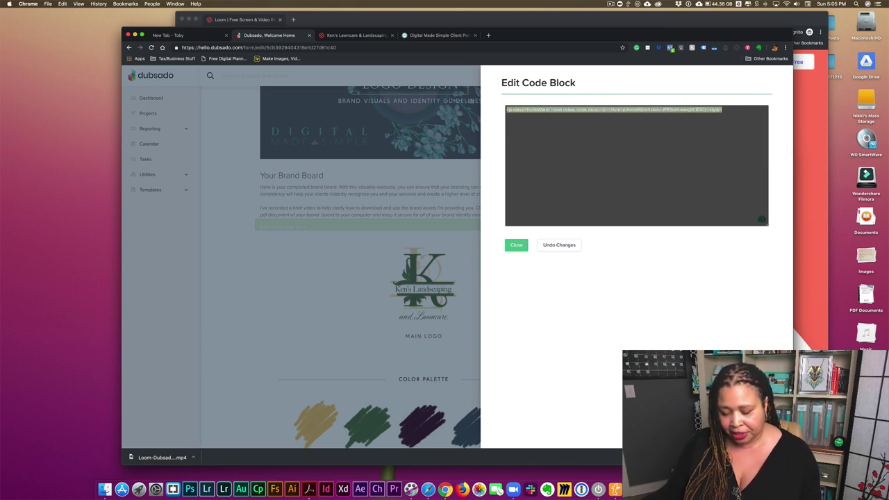
key("super+v")
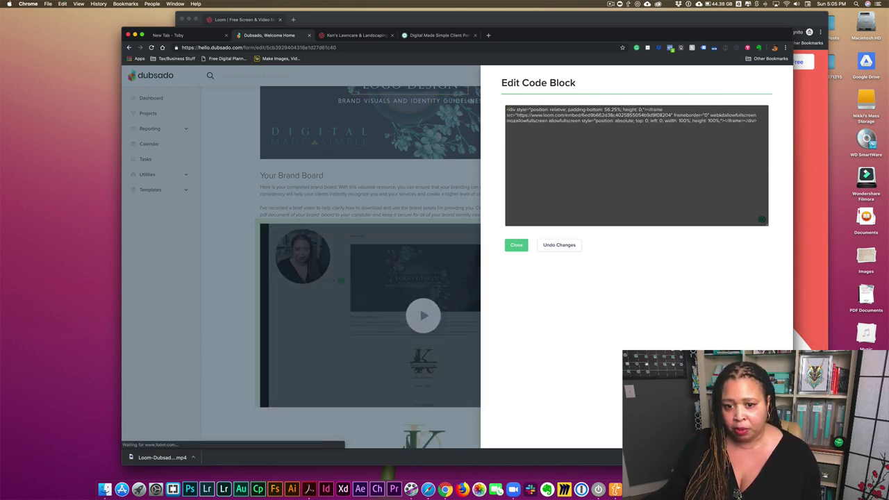
left_click(517, 249)
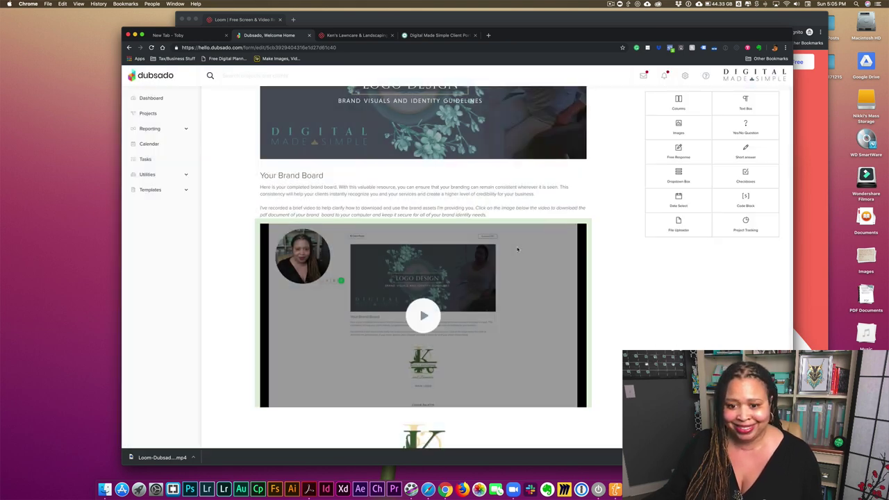
scroll(605, 310, "down", 3)
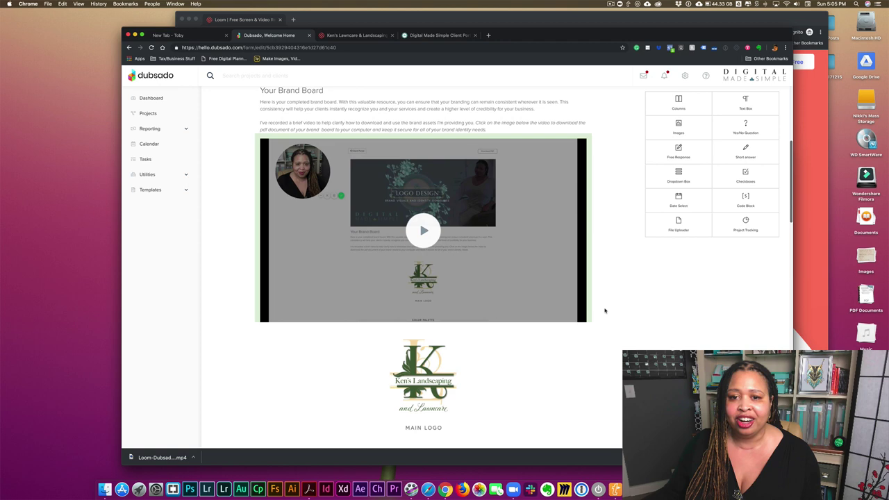
scroll(605, 310, "down", 2)
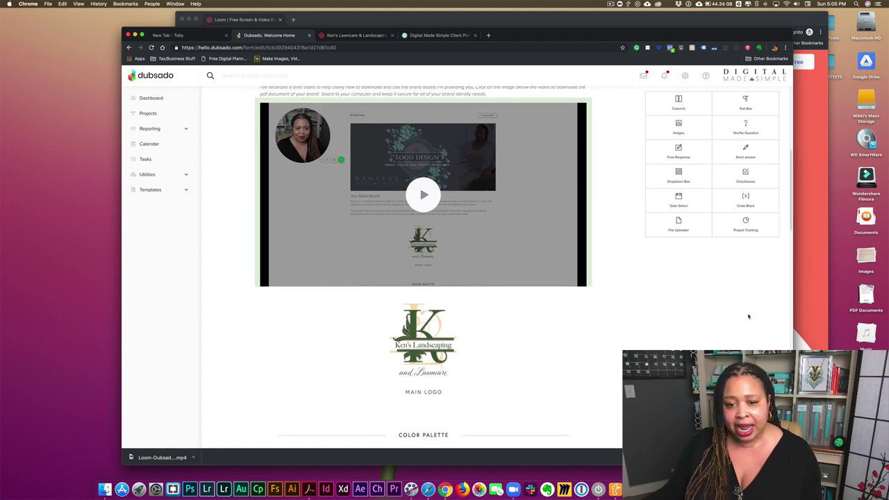
scroll(563, 241, "down", 4)
scroll(563, 241, "up", 10)
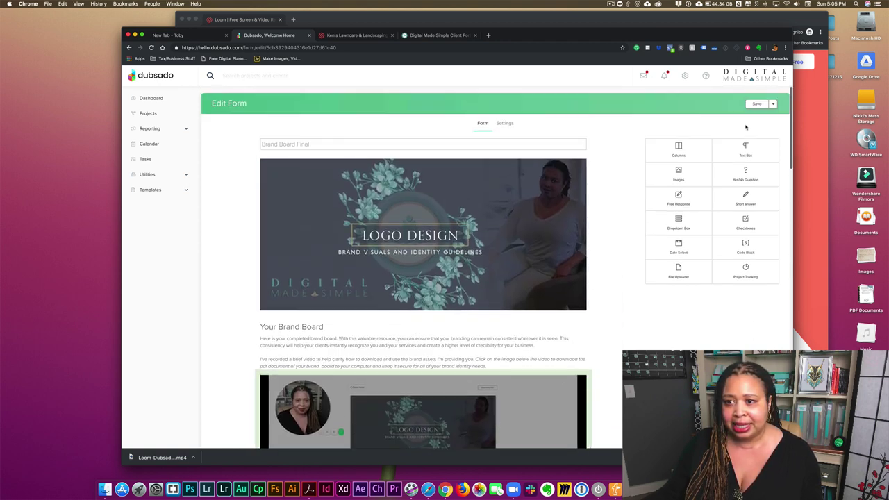
Step: Save the form using Save and Preview
left_click(772, 104)
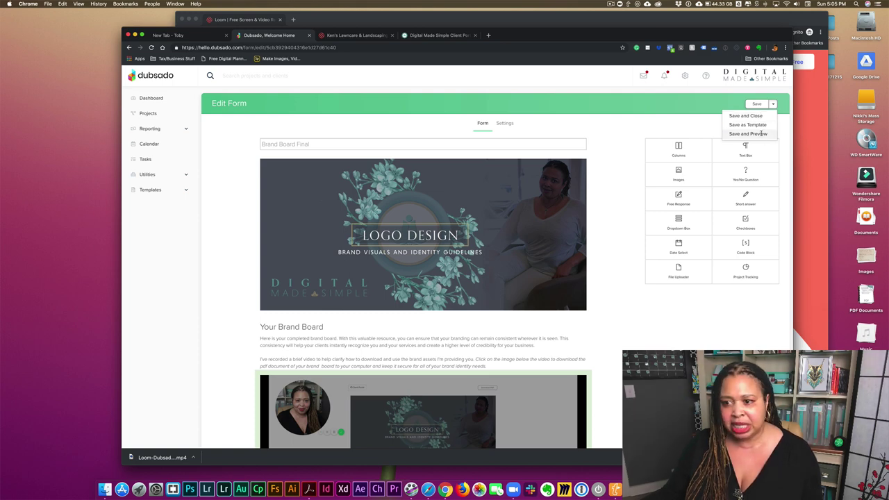
left_click(761, 134)
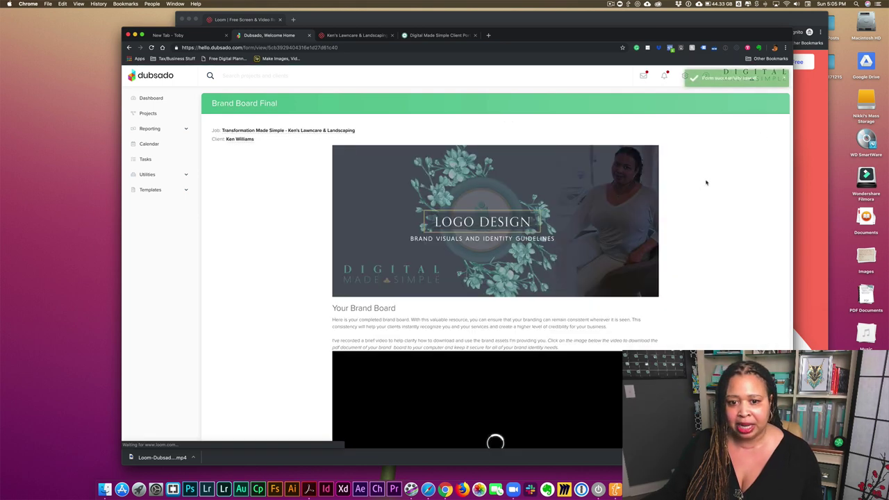
scroll(717, 175, "down", 3)
scroll(717, 174, "down", 3)
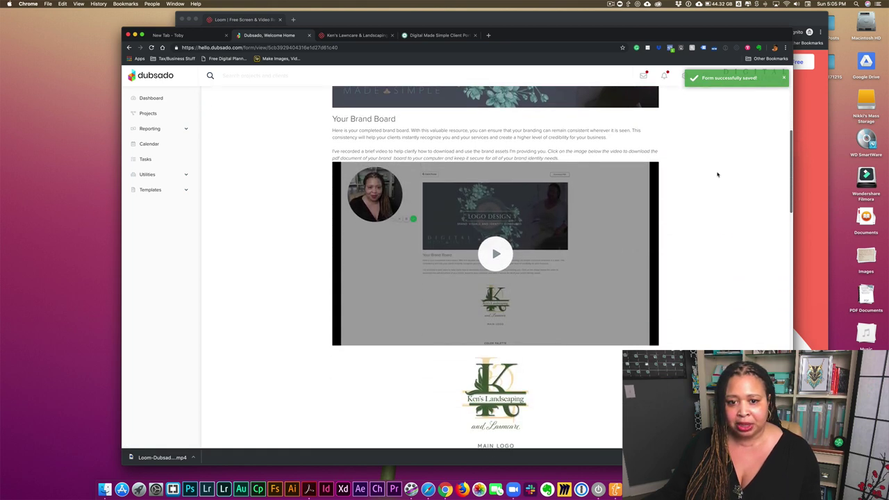
scroll(717, 174, "down", 3)
scroll(717, 174, "up", 2)
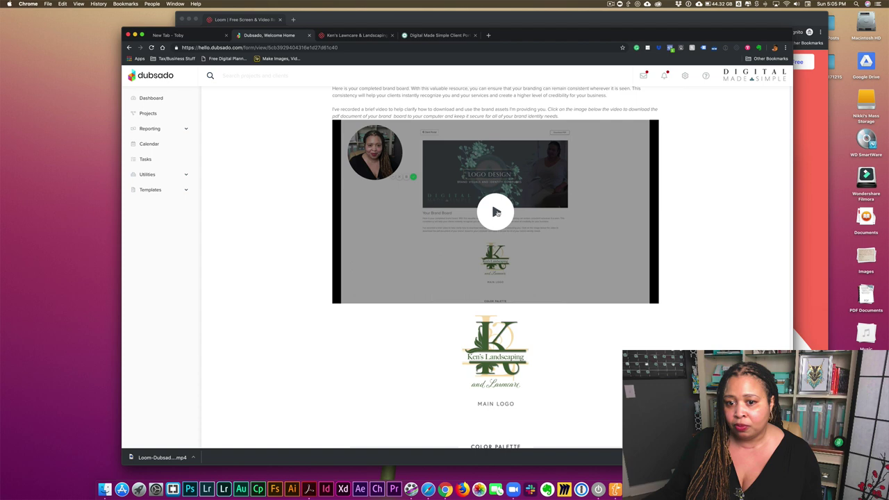
Step: Play the embedded Loom video in the preview, then pause it at 0:46
left_click(495, 211)
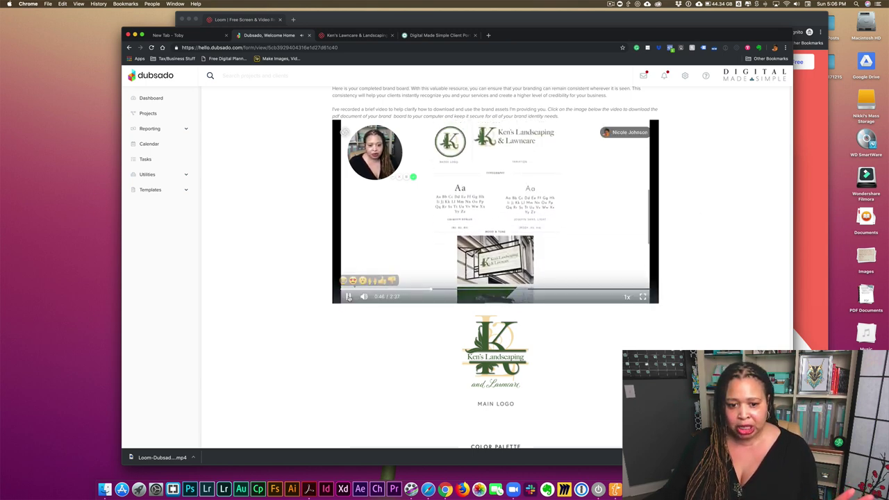
left_click(348, 296)
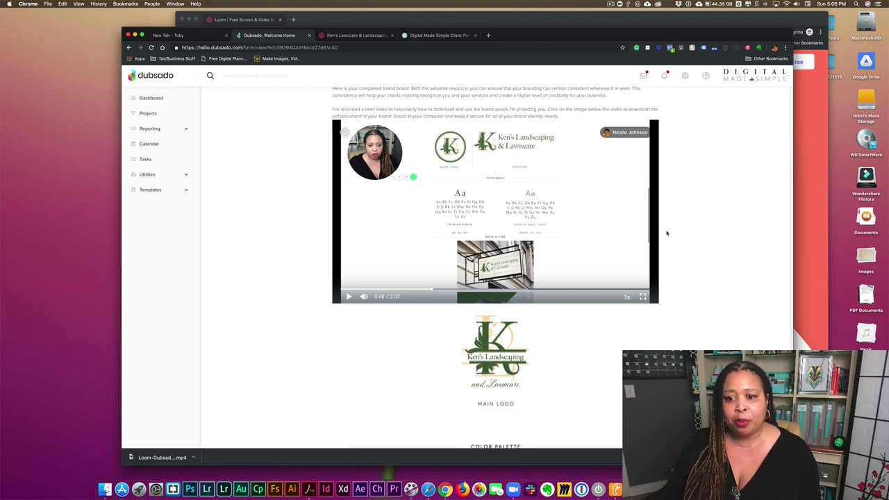
scroll(665, 233, "down", 3)
scroll(667, 233, "down", 10)
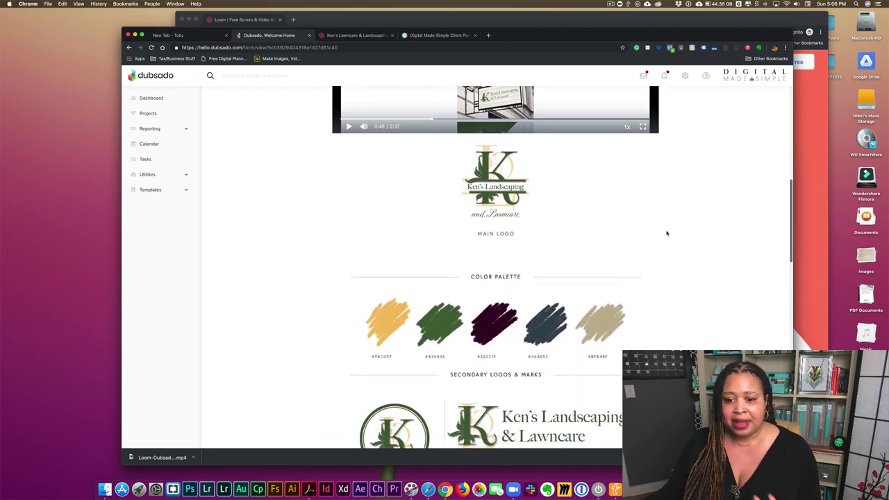
scroll(666, 234, "up", 15)
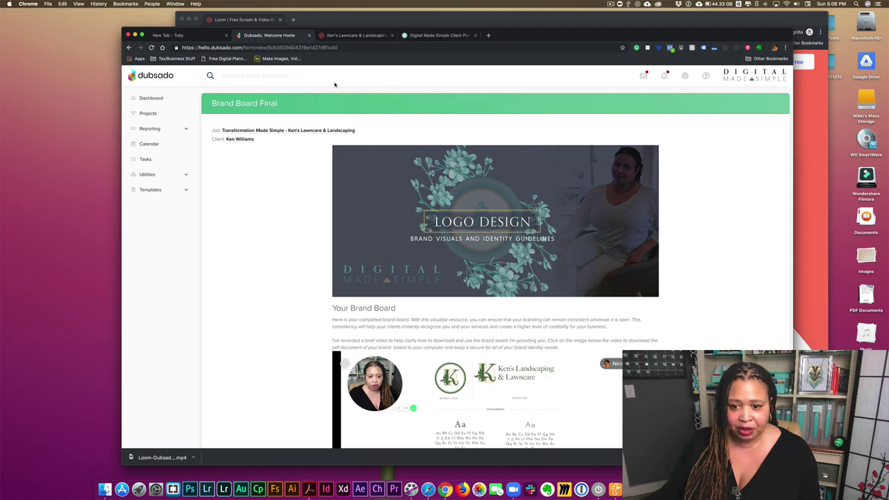
Step: Go from the preview to the project page's Forms tab listing its questionnaires
left_click(227, 131)
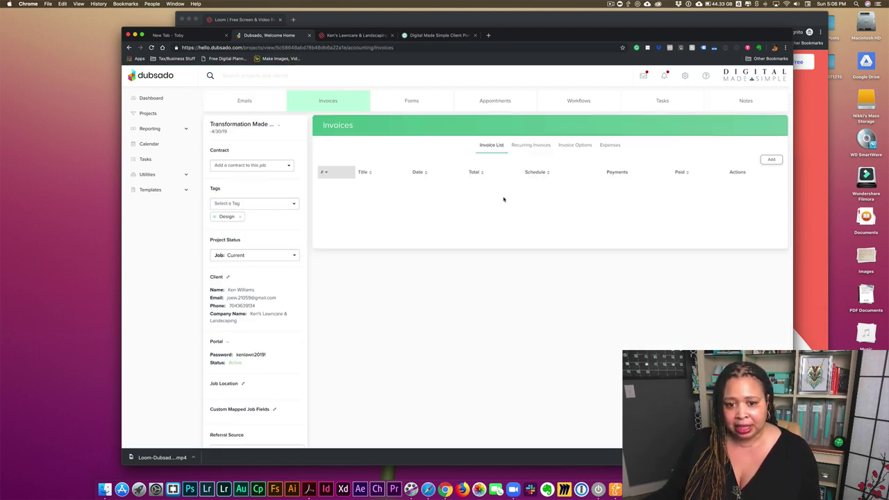
left_click(411, 101)
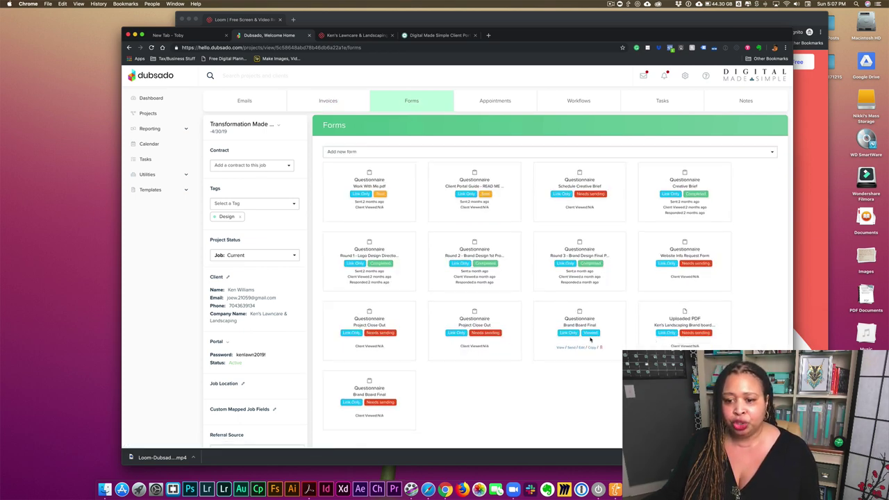